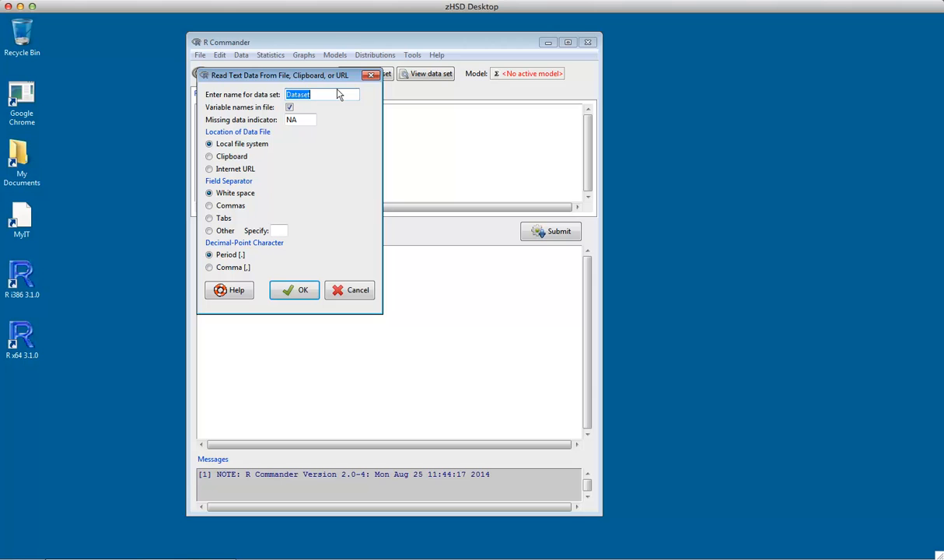
Import the local file Lichen1 as a comma-separated data set named Lichen1
type("Lichen1")
left_click(223, 204)
left_click(295, 289)
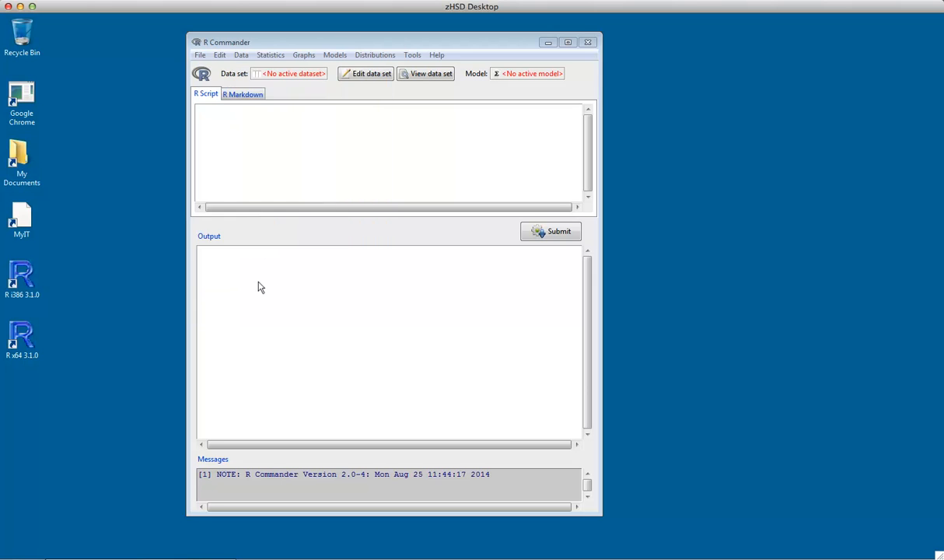
left_click(212, 165)
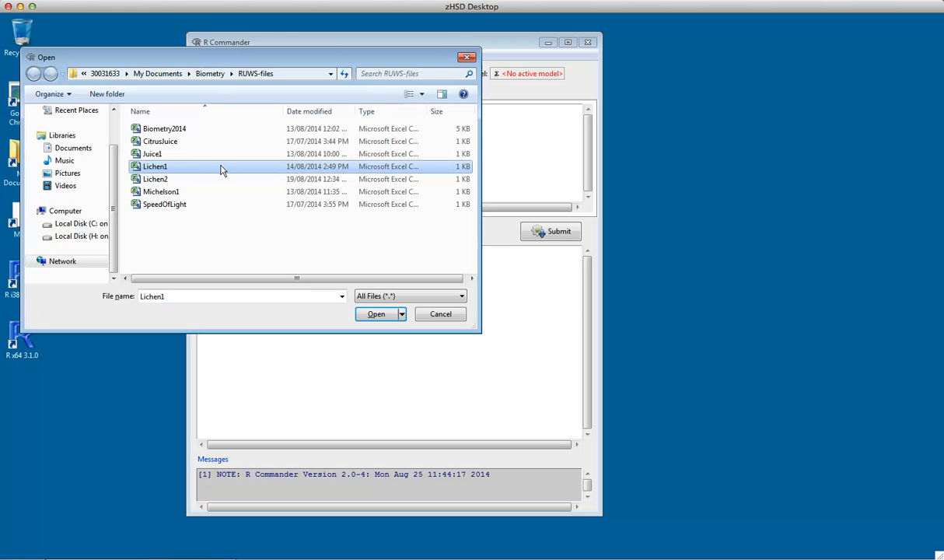
left_click(375, 314)
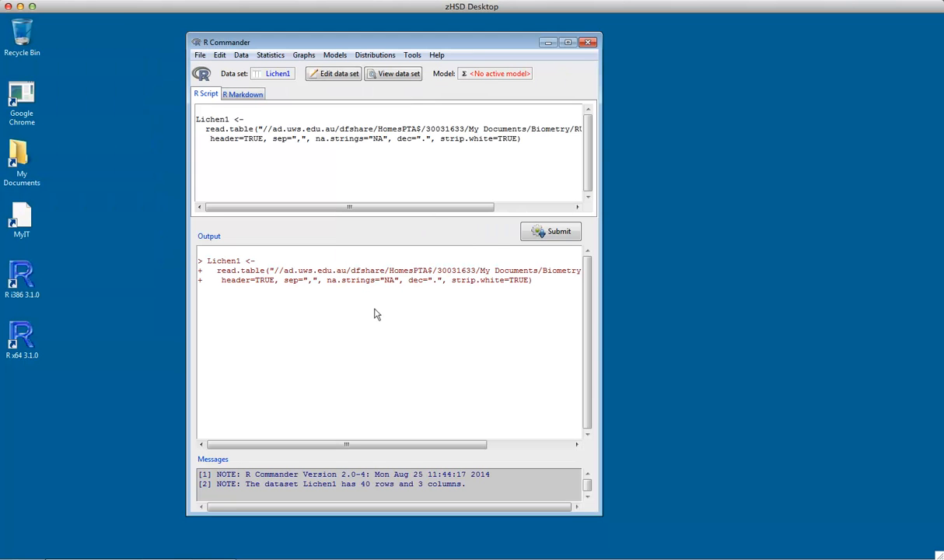
View the Lichen1 data set in its own window beside the main window and look through its rows to the end
left_click(374, 74)
left_click_drag(848, 141, 712, 126)
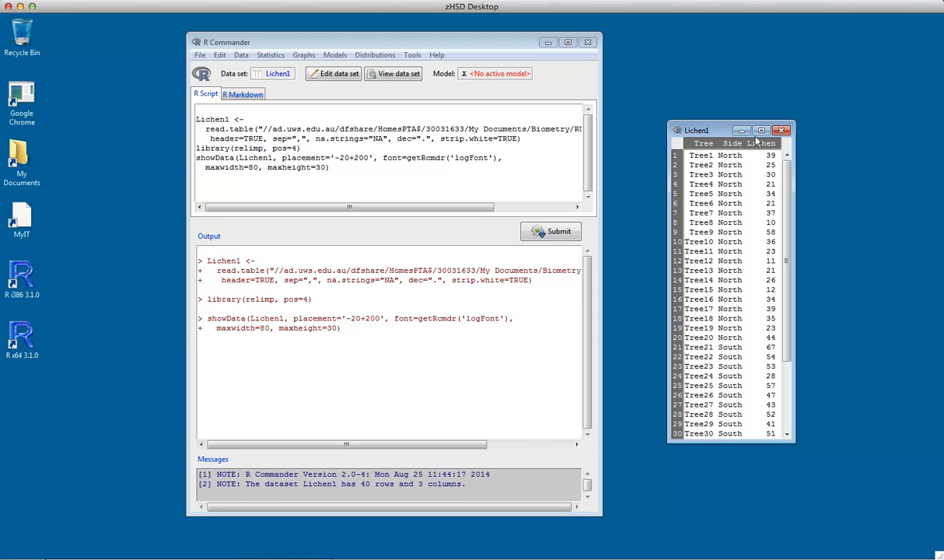
left_click_drag(790, 253, 791, 313)
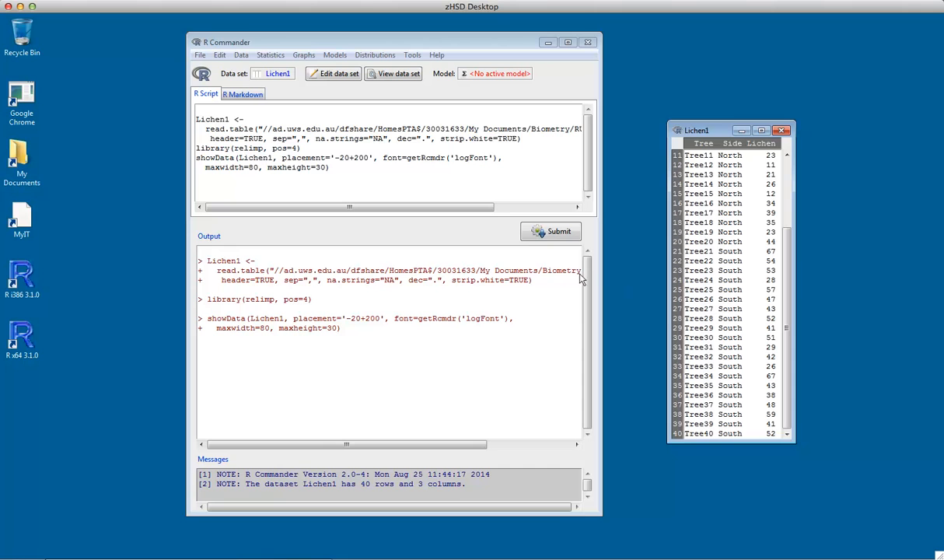
Import the local text file Lichen2 as a data set named Lichen2, with commas as the field separator
left_click(410, 39)
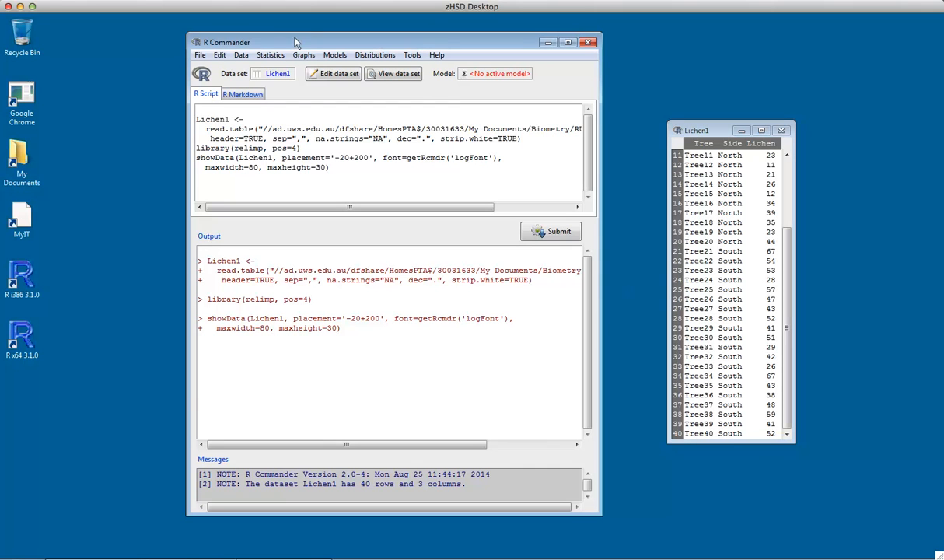
left_click(271, 53)
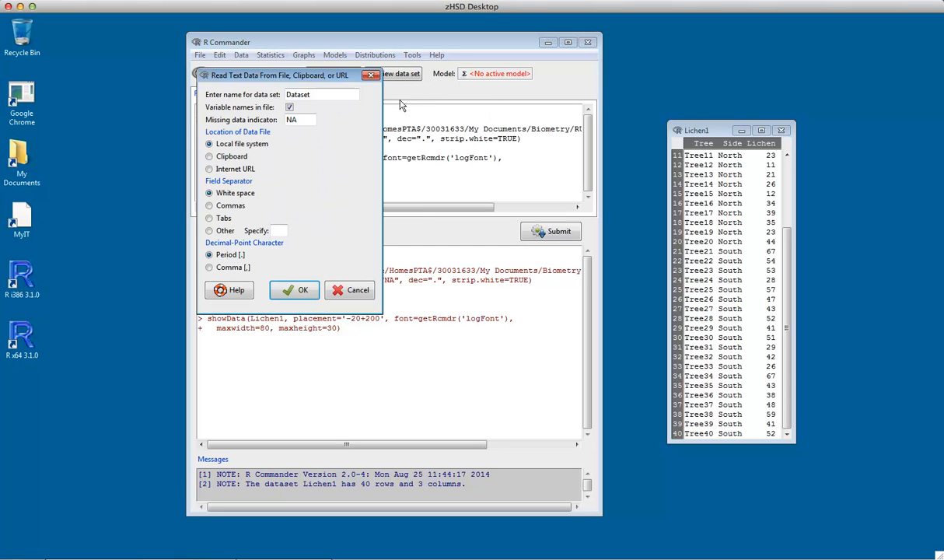
double_click(304, 94)
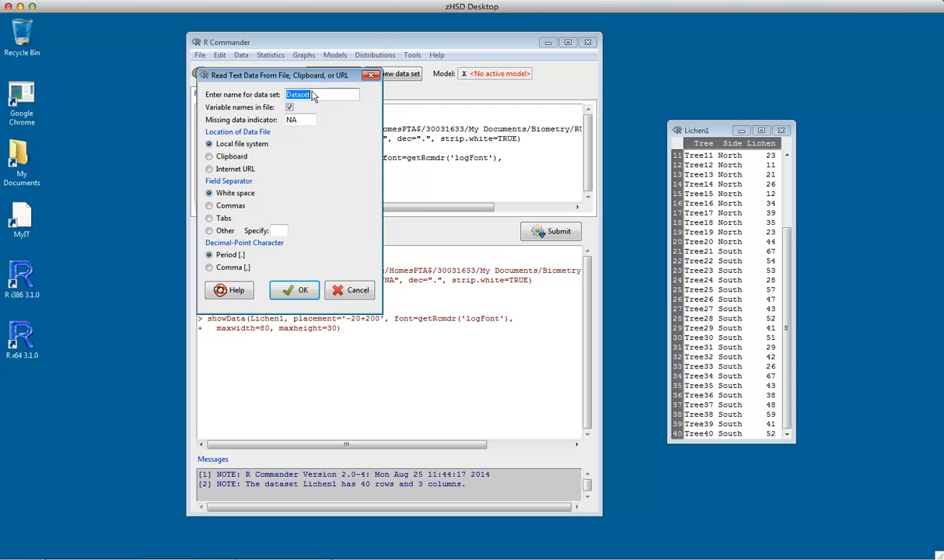
type("Lichen2")
left_click(212, 206)
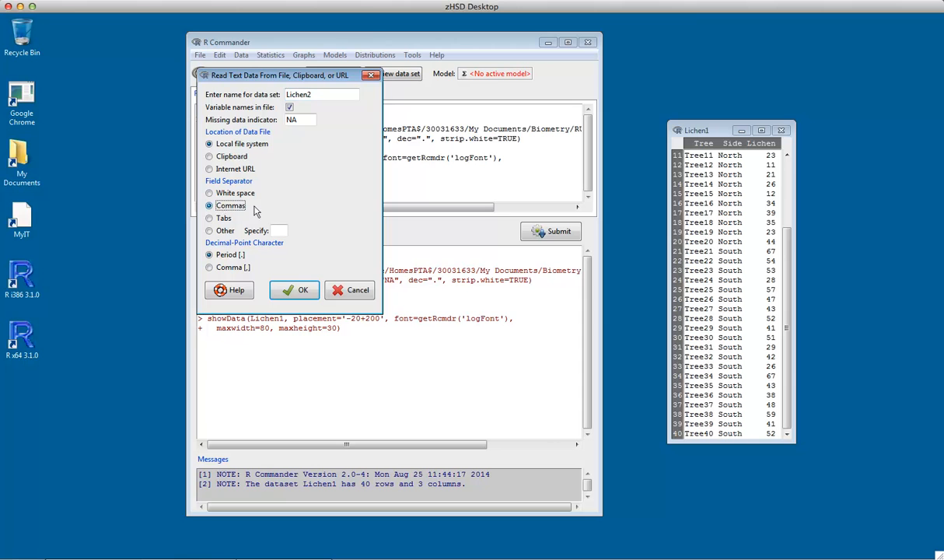
left_click(292, 289)
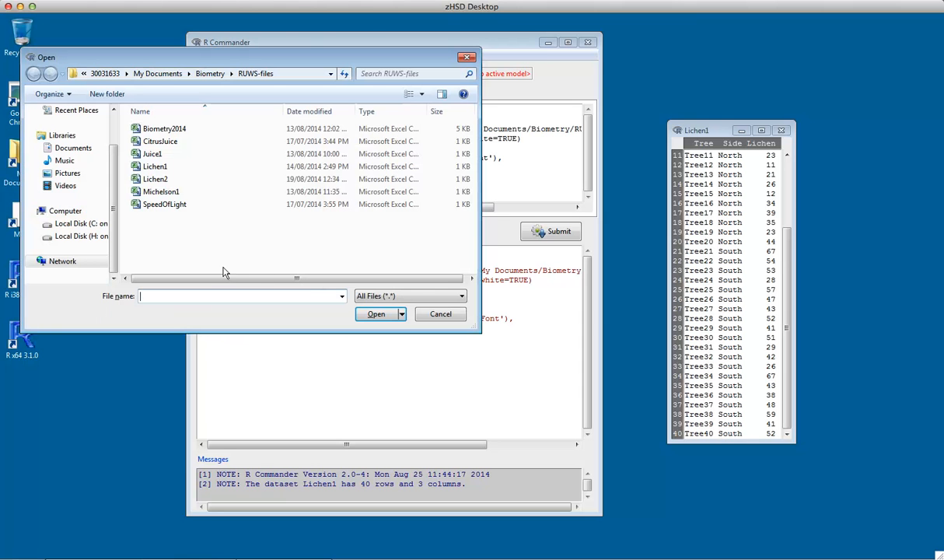
left_click(153, 177)
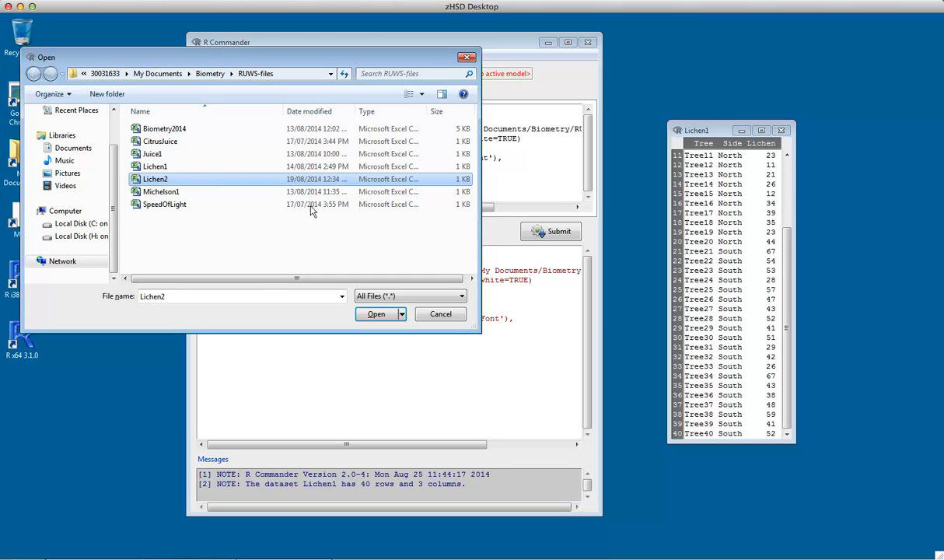
left_click(368, 312)
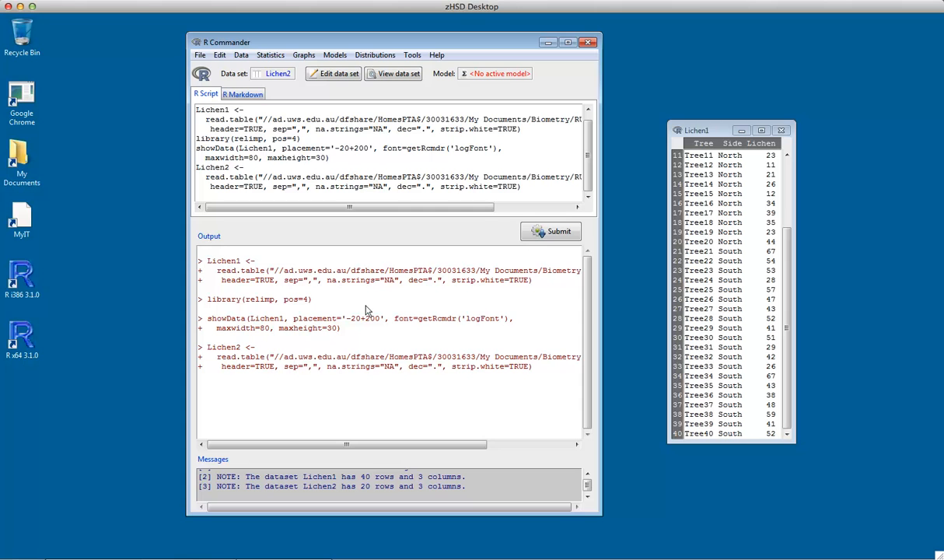
View the Lichen2 data set and arrange its window side by side with the Lichen1 window, showing both from the first row
left_click(397, 73)
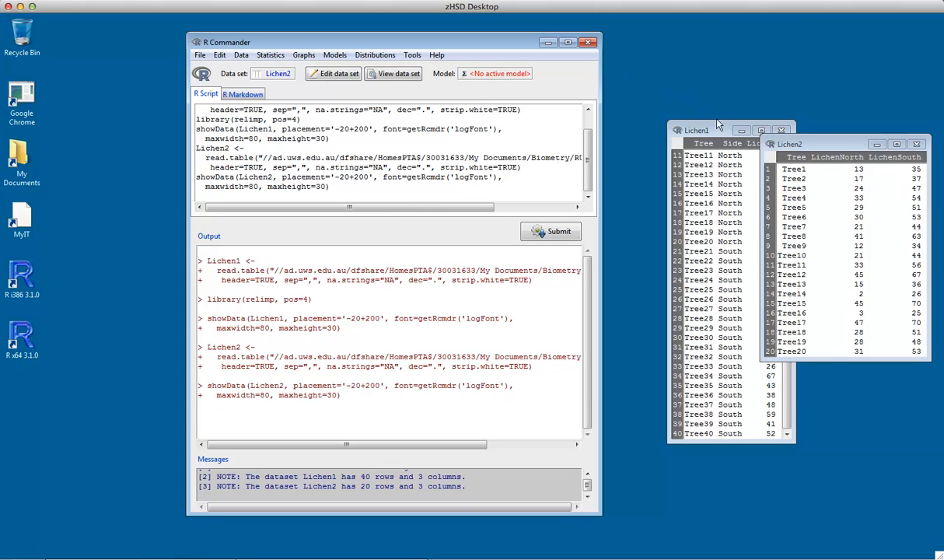
left_click_drag(680, 129, 635, 119)
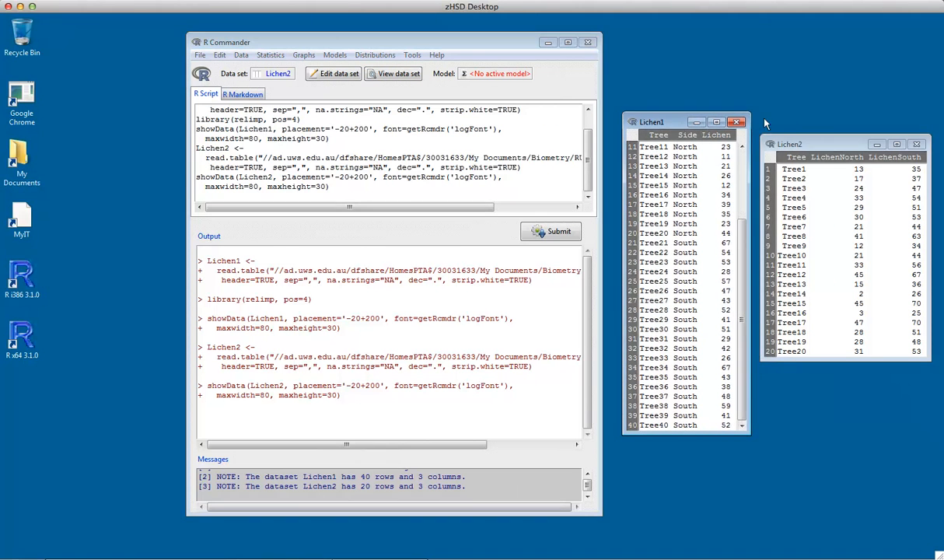
left_click_drag(797, 143, 794, 122)
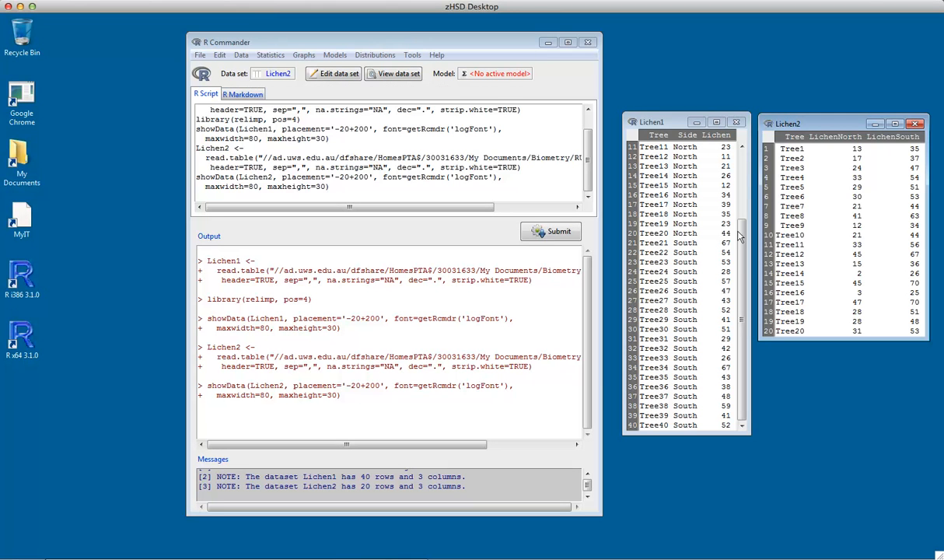
left_click_drag(741, 238, 737, 157)
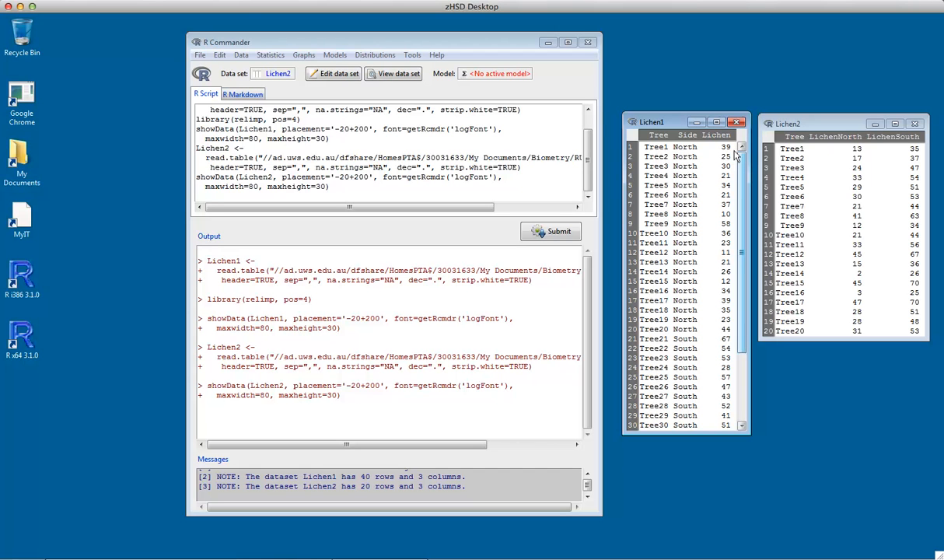
Run a two-sided paired t-test on Lichen2 with LichenNorth as first variable and LichenSouth as second, at confidence level .95
left_click(254, 42)
left_click(255, 50)
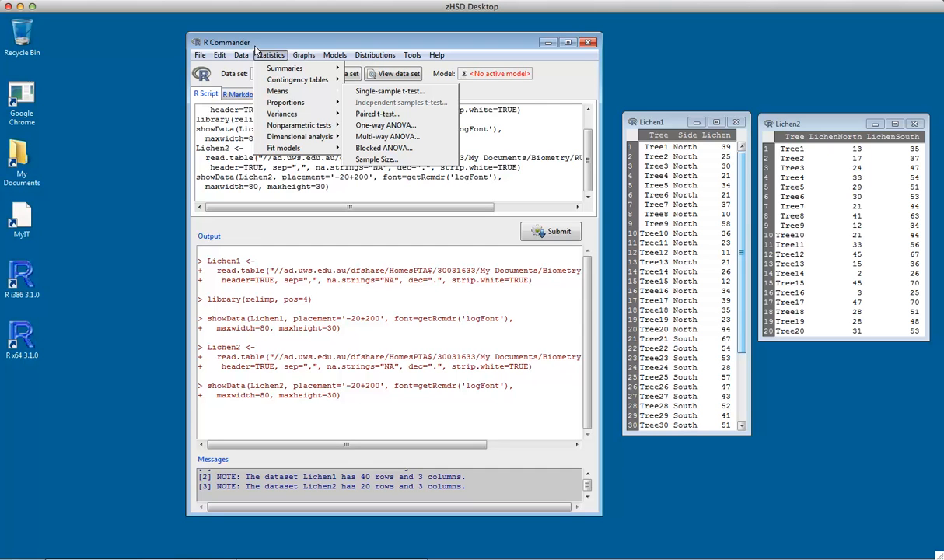
left_click(377, 113)
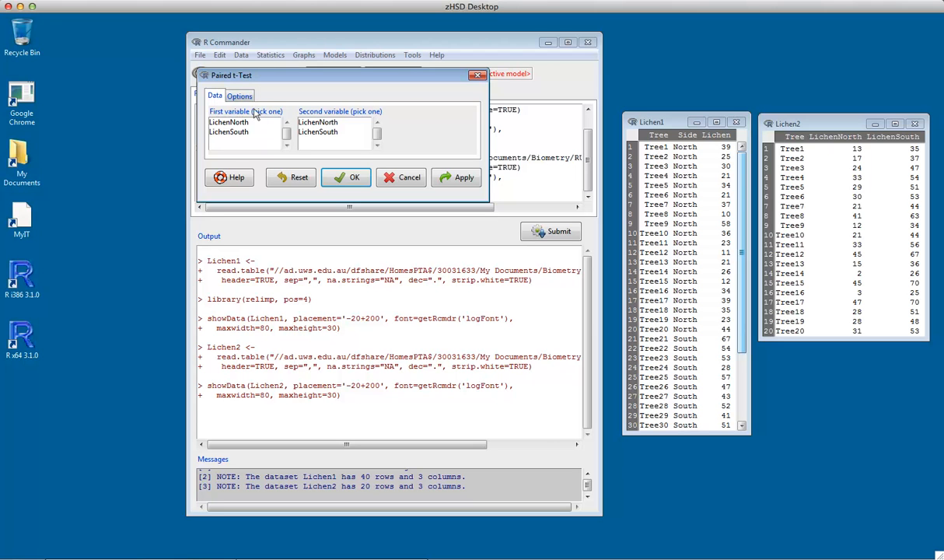
left_click(229, 122)
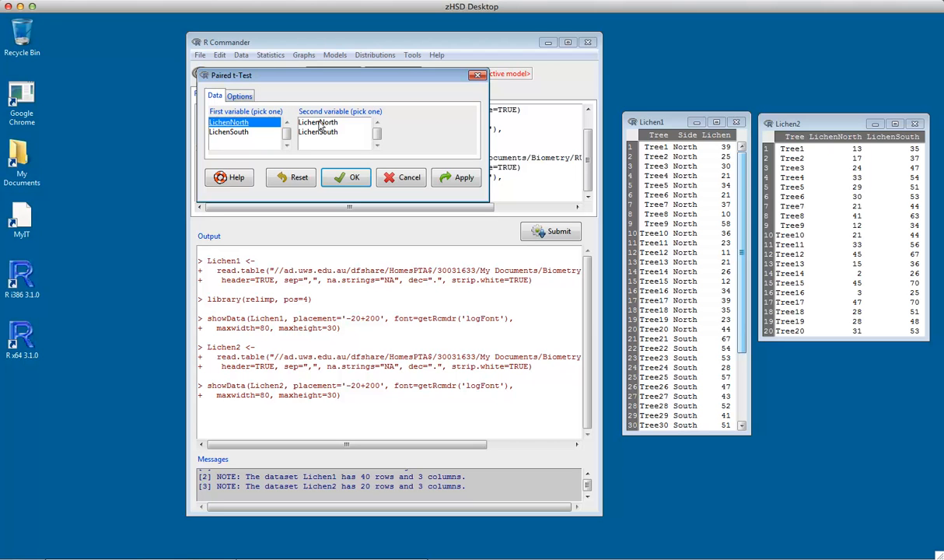
left_click(325, 132)
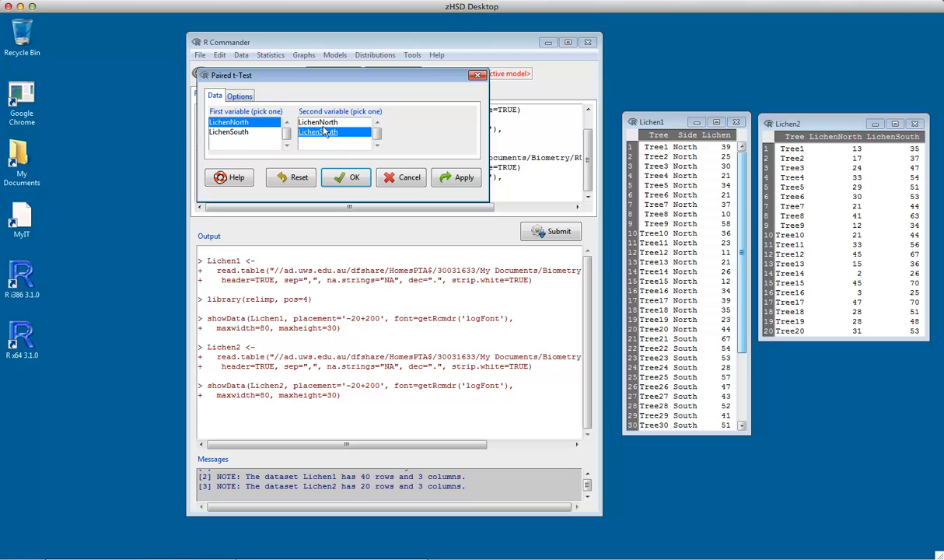
left_click(238, 95)
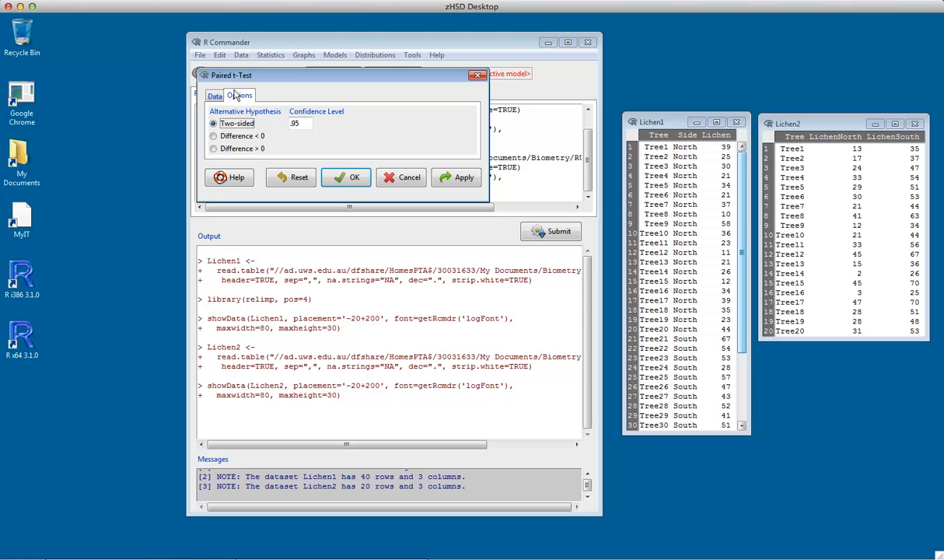
left_click(343, 177)
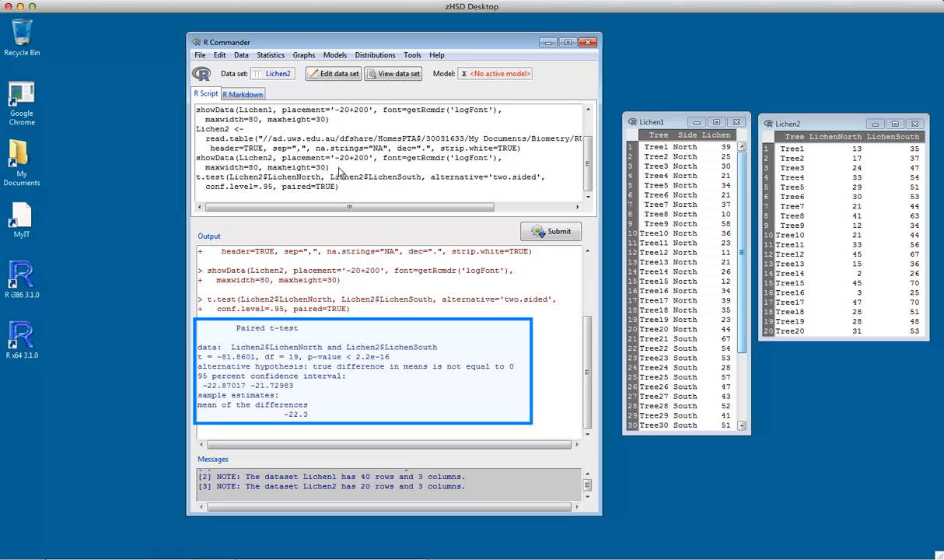
Run the paired t-test of LichenNorth and LichenSouth again with the alternative hypothesis Difference < 0
left_click(260, 51)
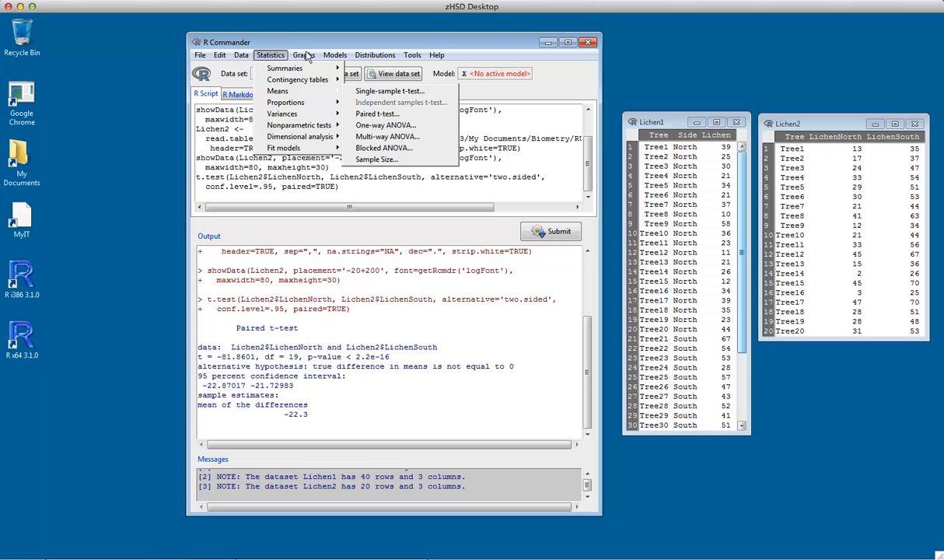
left_click(372, 113)
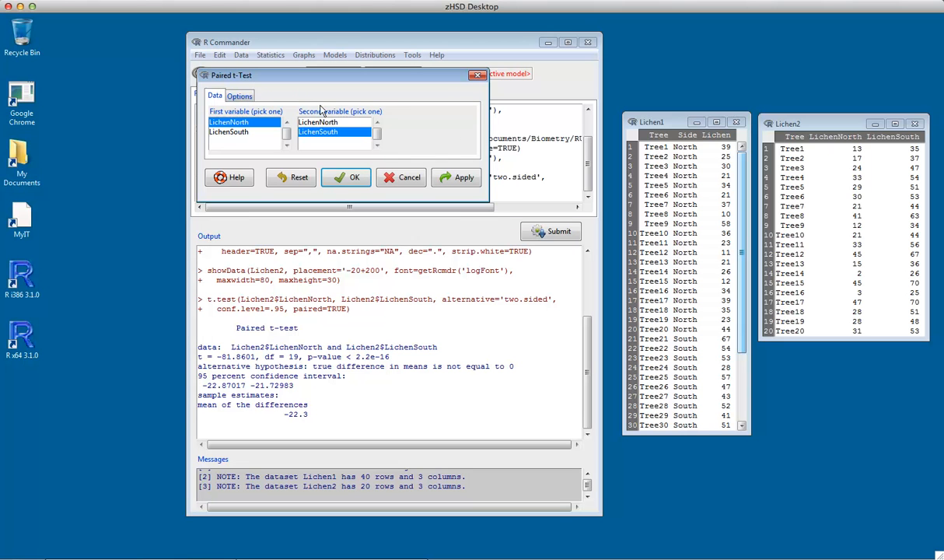
left_click(241, 95)
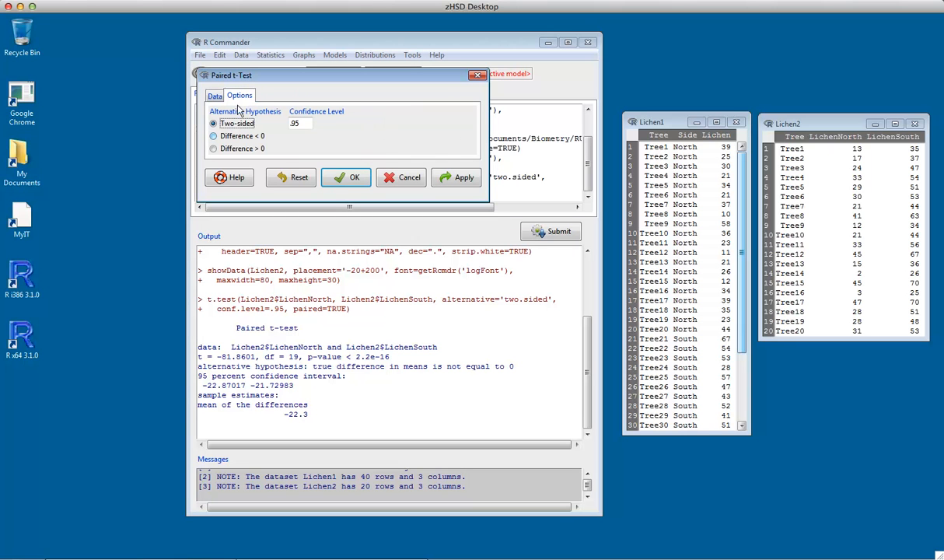
left_click(237, 135)
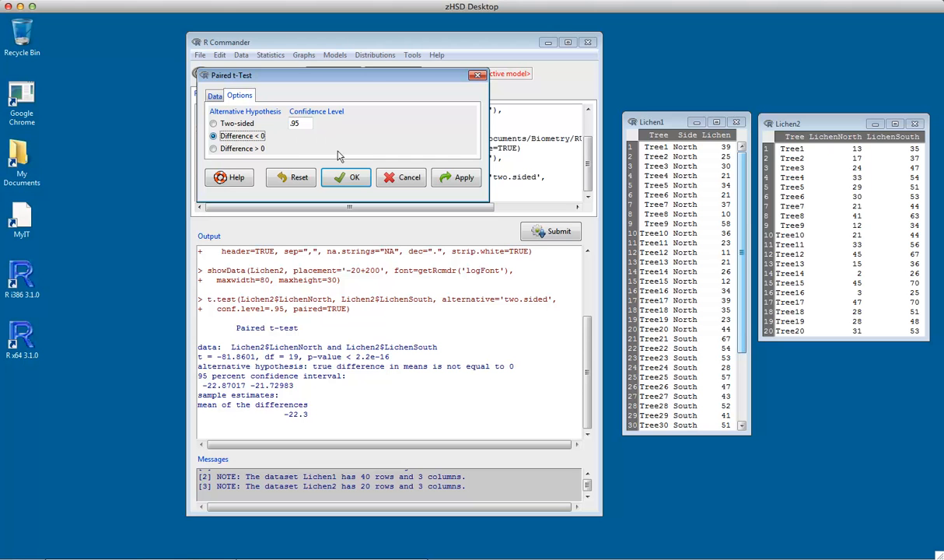
left_click(345, 177)
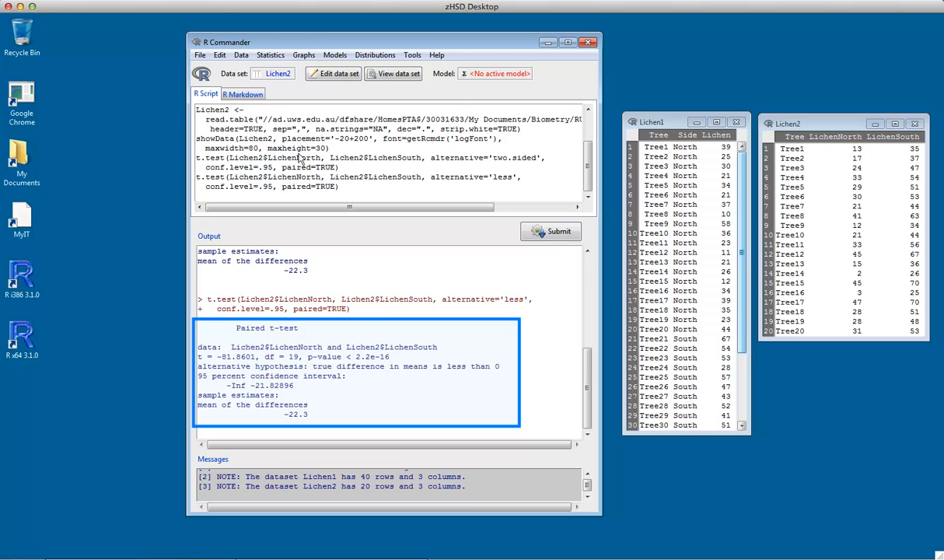
Repeat the paired t-test of LichenNorth and LichenSouth with the alternative hypothesis Difference > 0
left_click(265, 52)
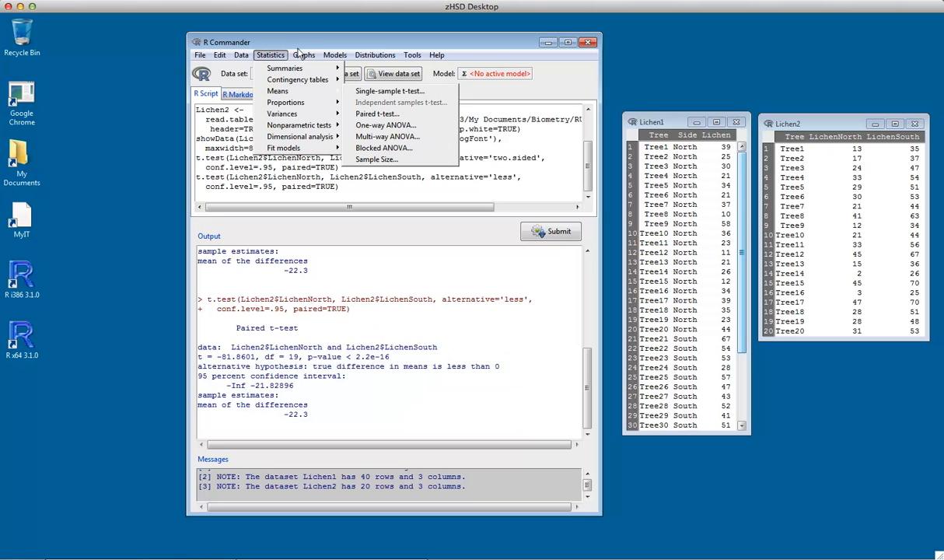
left_click(366, 114)
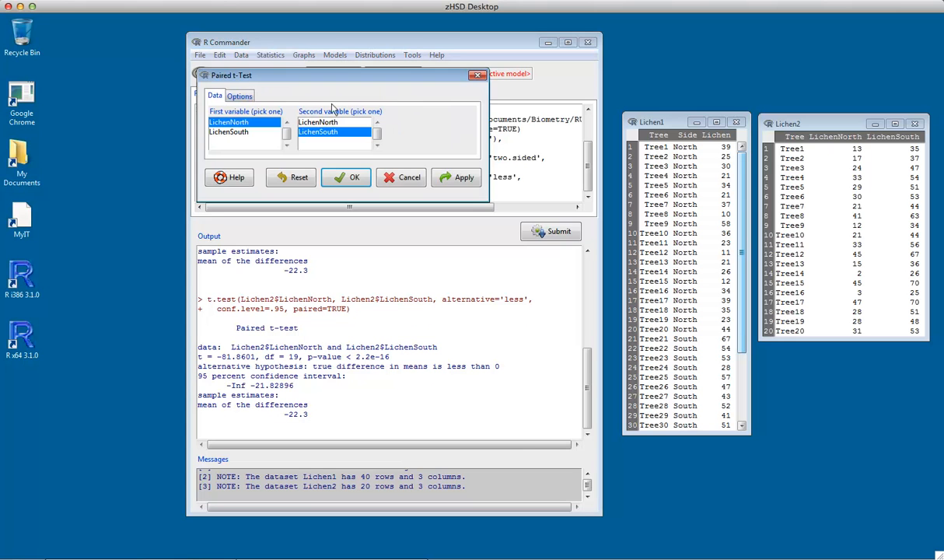
left_click(233, 95)
left_click(214, 148)
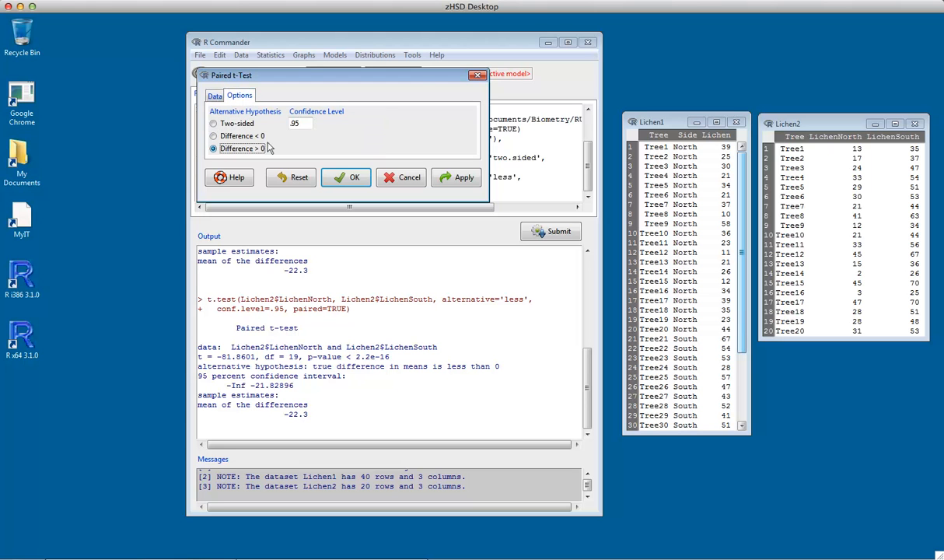
left_click(347, 176)
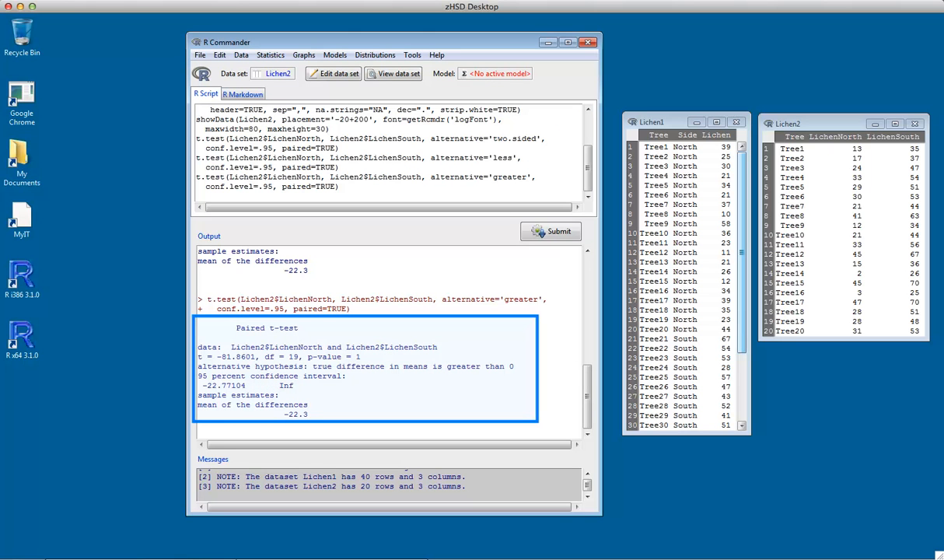